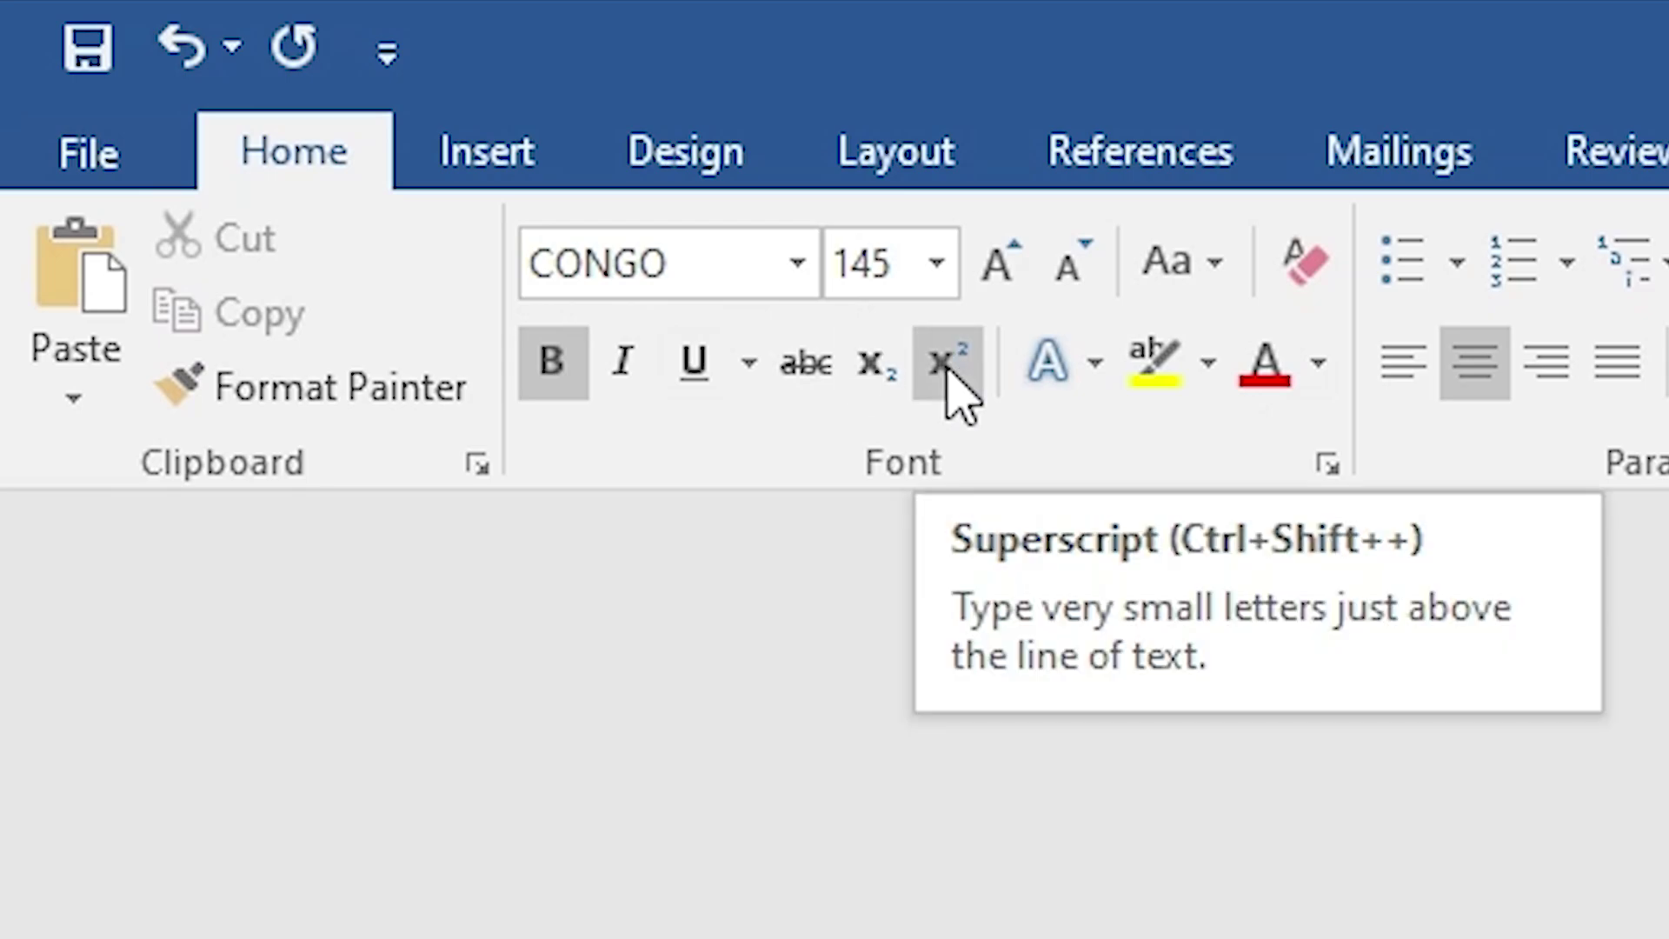
- Turn on Superscript (x²) formatting from the Home tab's Font group
left_click(946, 369)
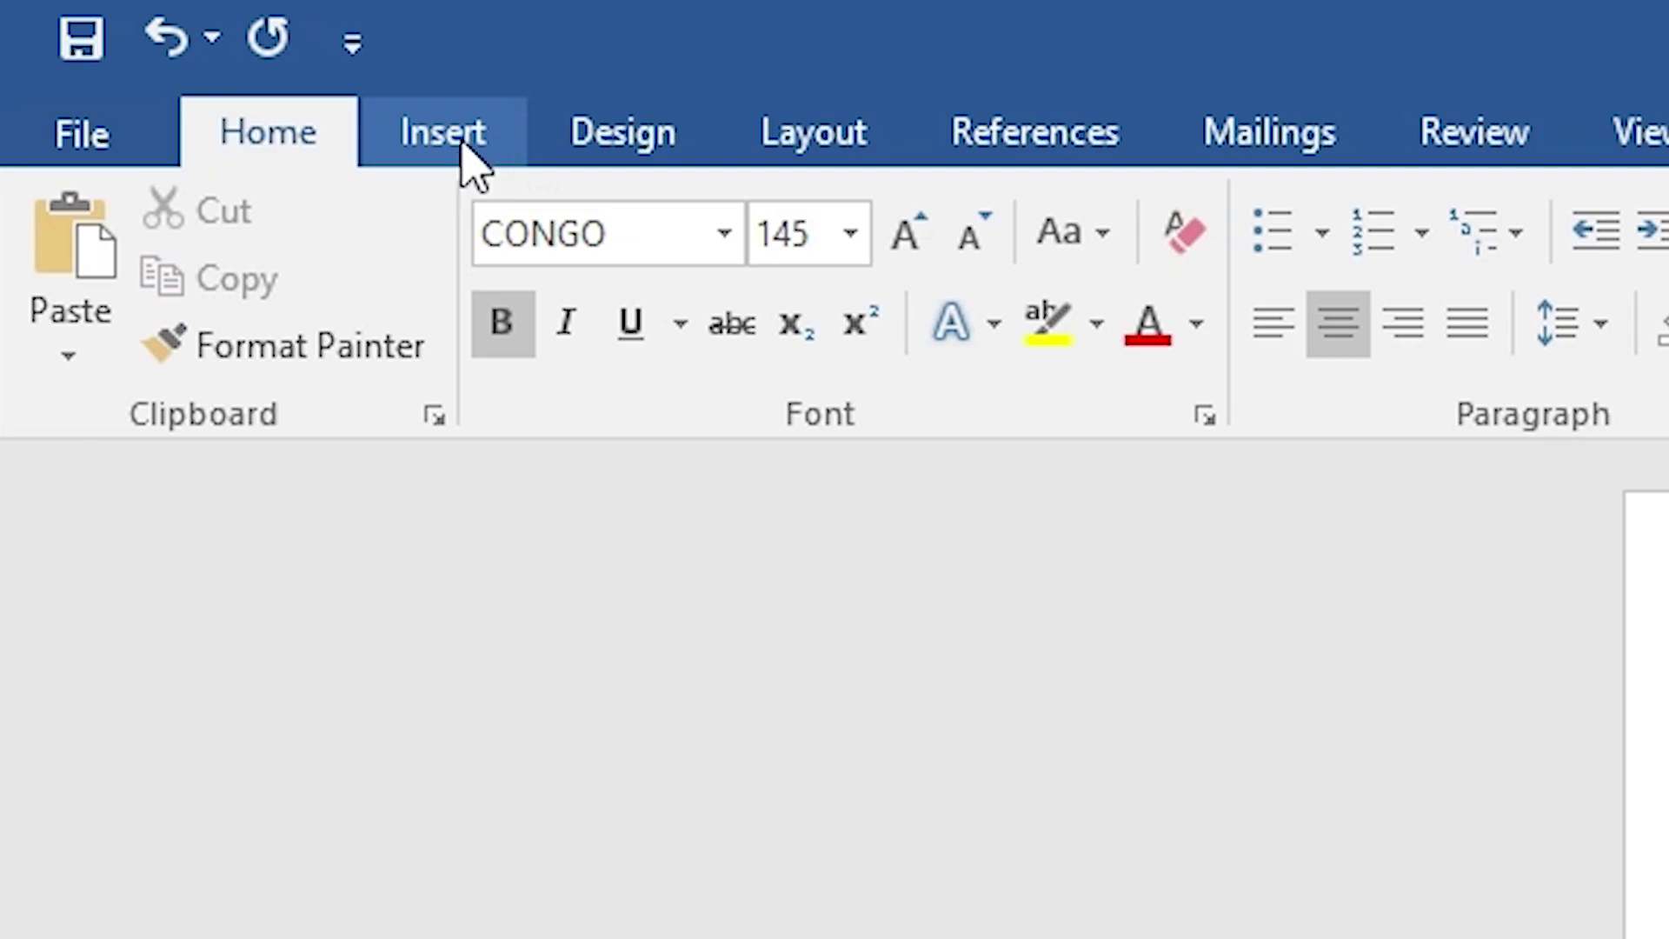
- Insert a new equation from the Insert tab's Symbols group
left_click(464, 149)
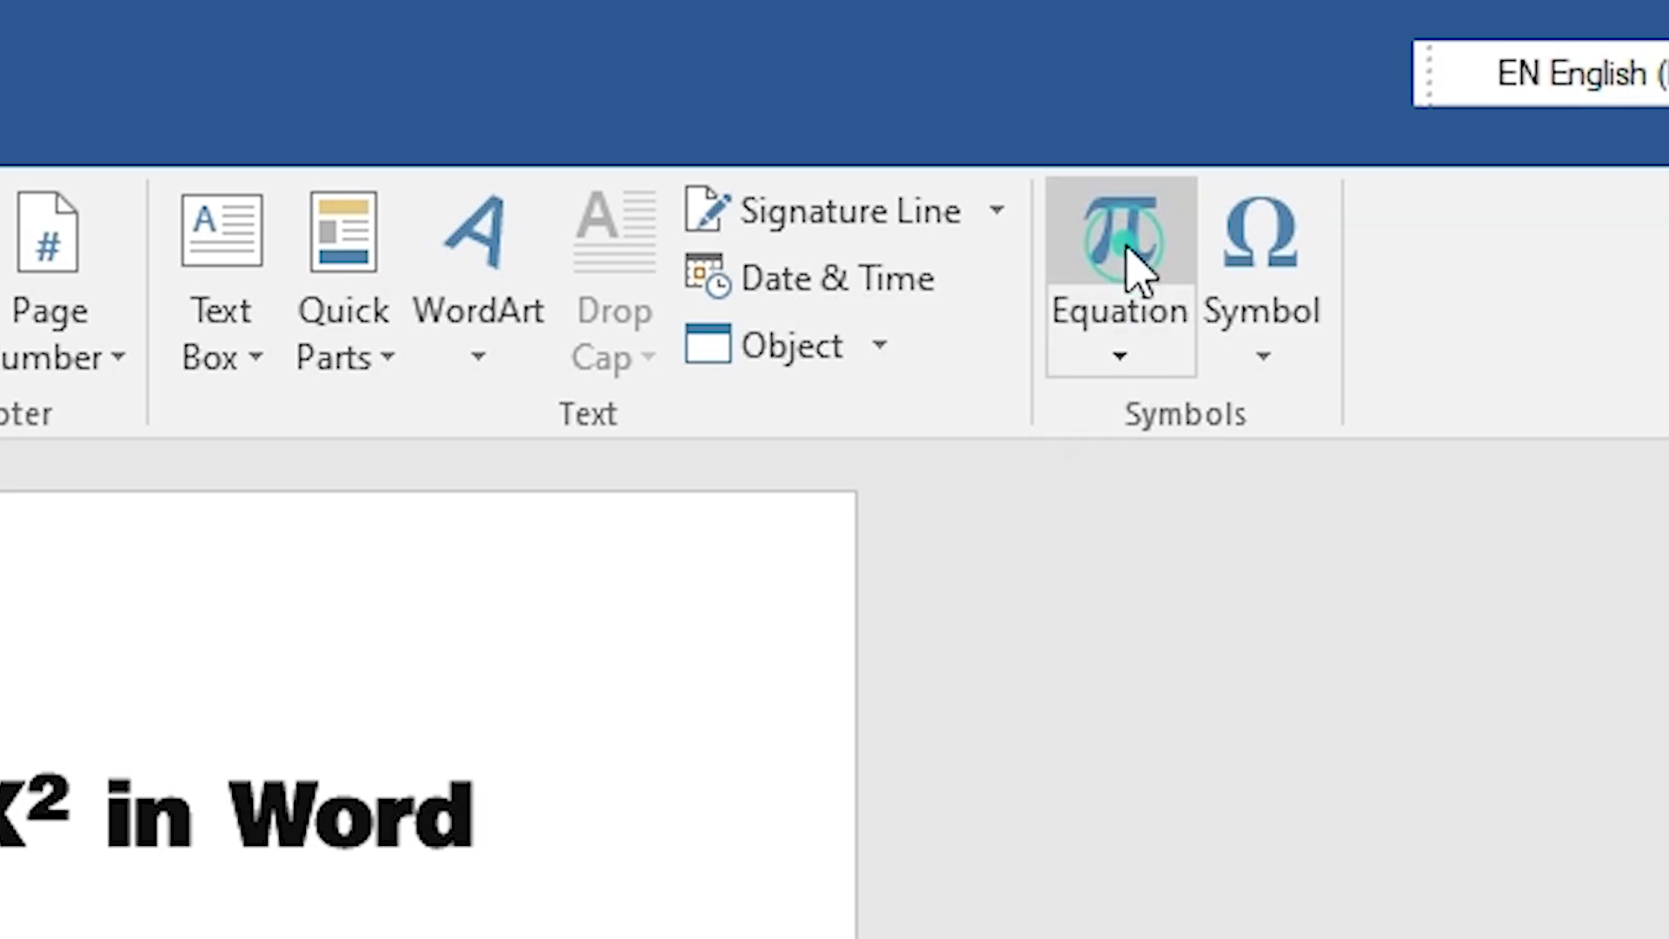
left_click(1130, 266)
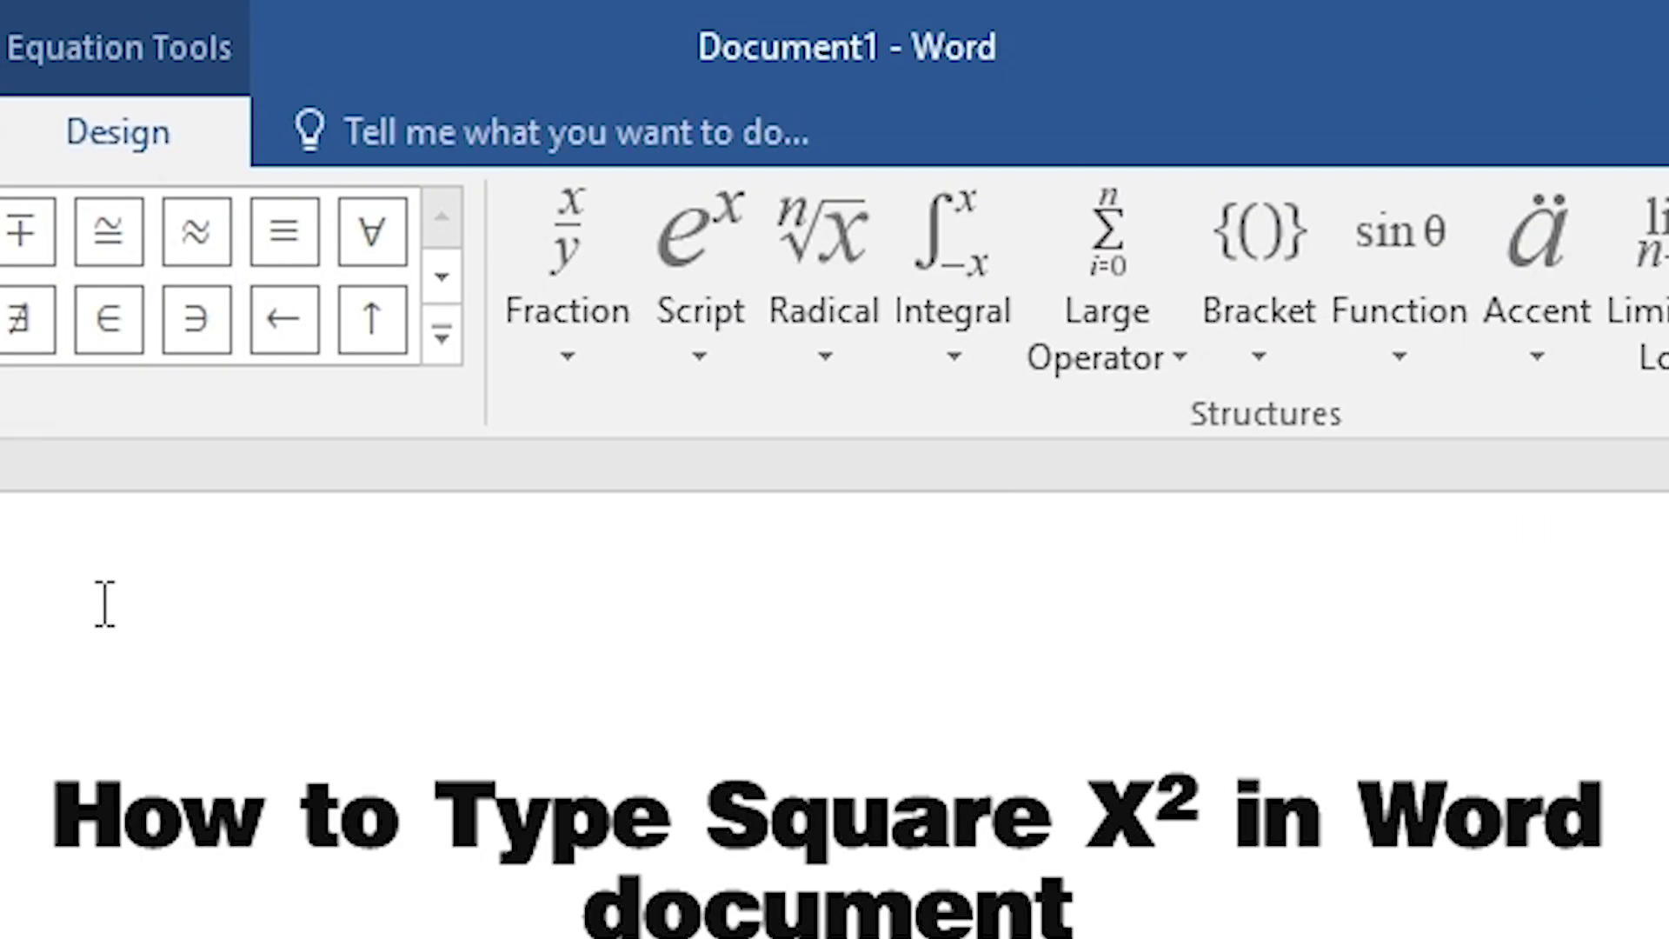
- Insert the first Superscript template from the Script structures into the equation
left_click(704, 359)
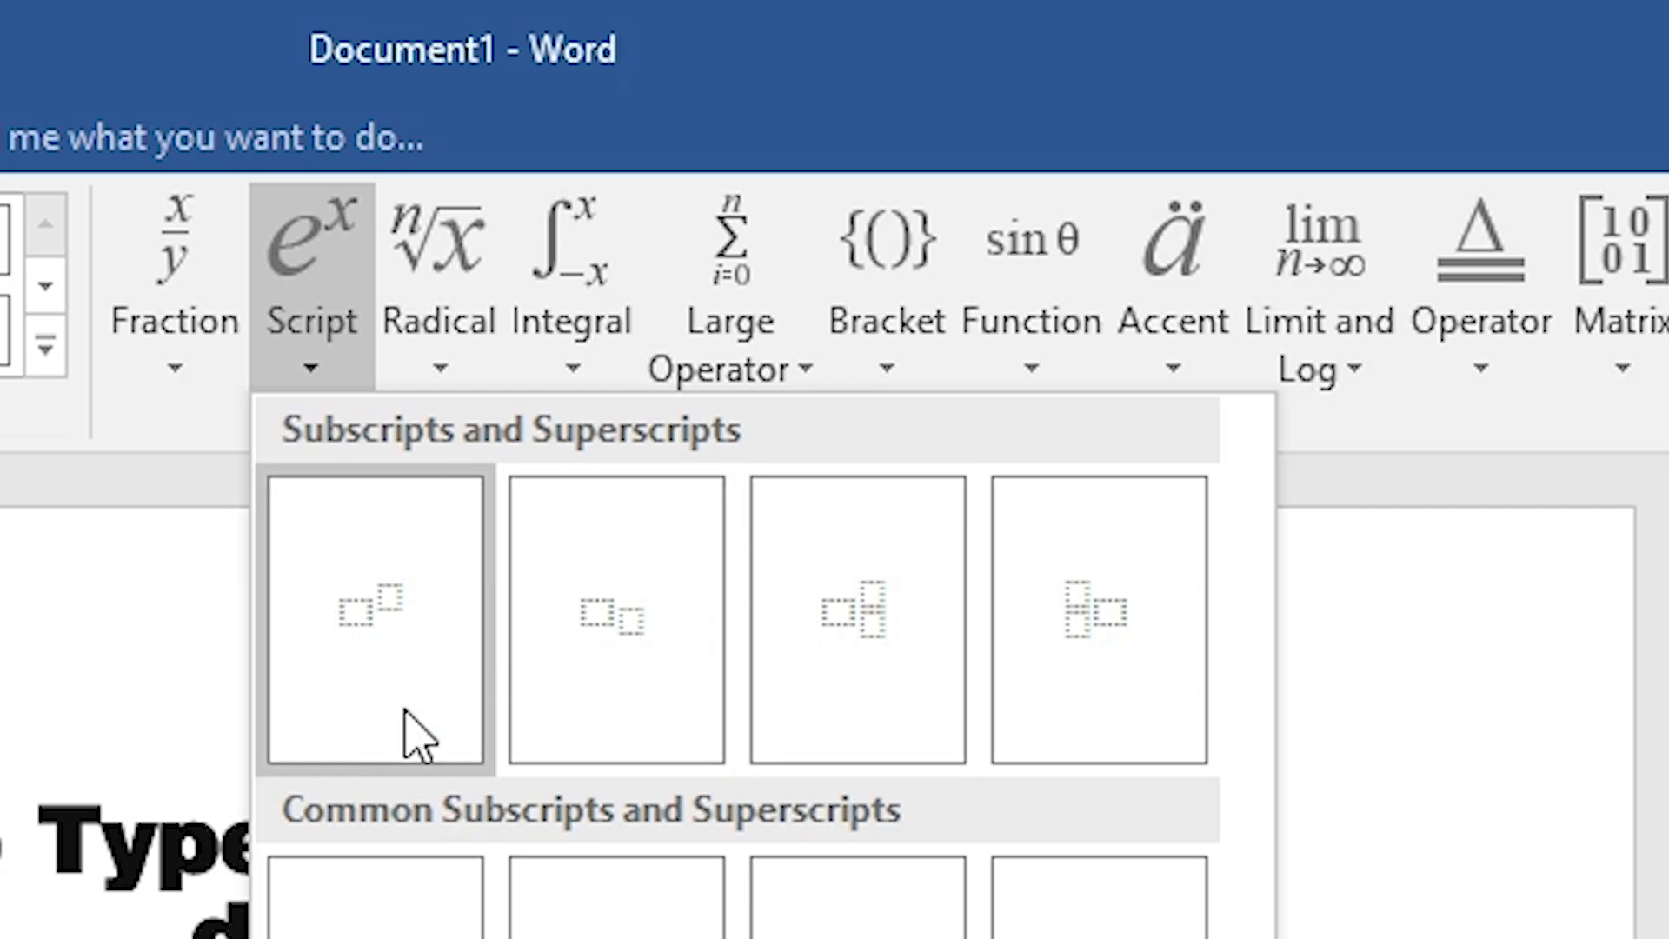
left_click(431, 630)
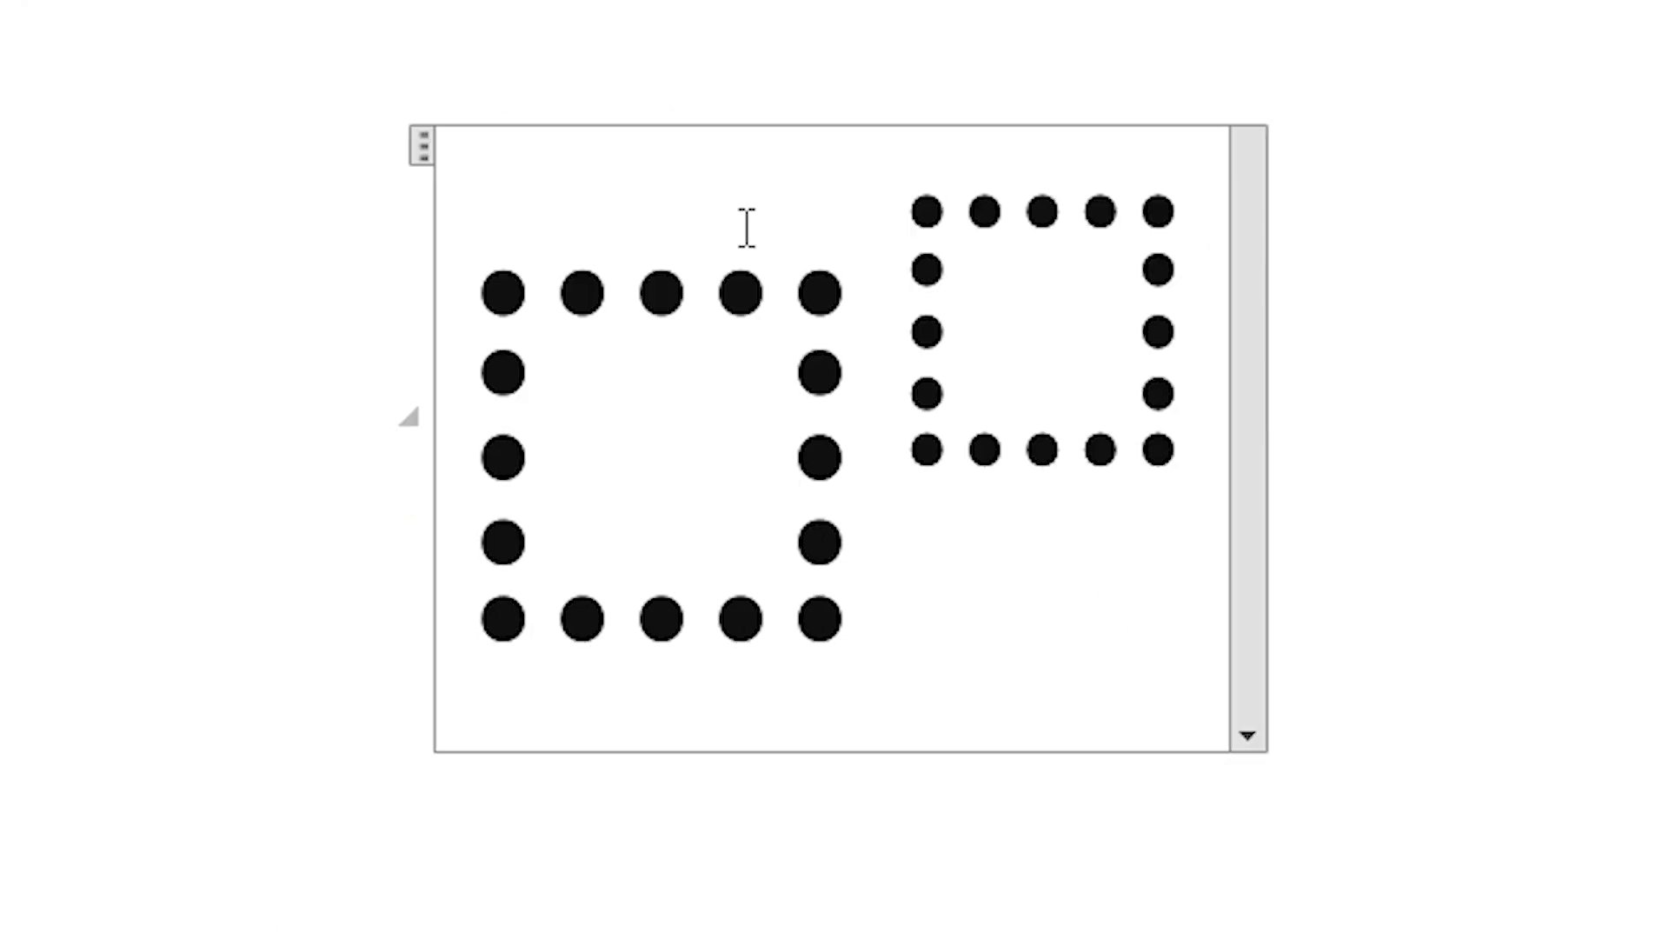